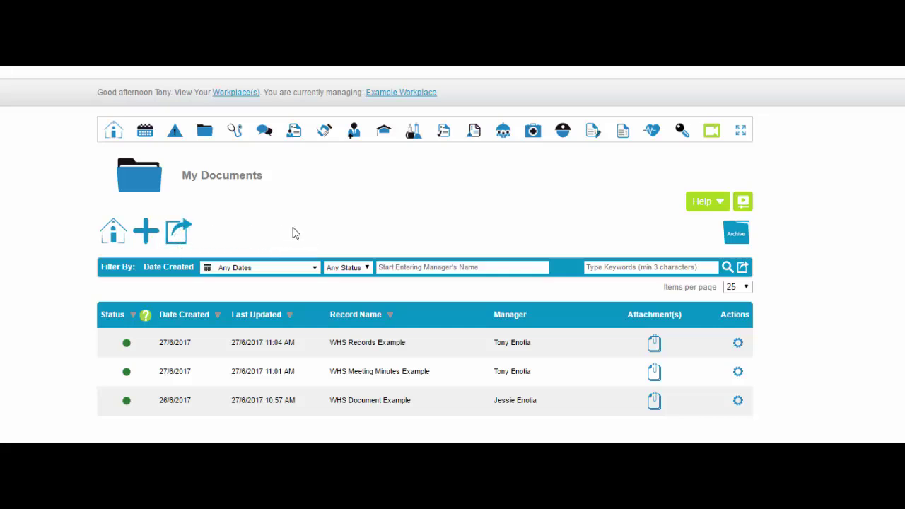
# Step: Review the help options and the date, status, manager and keyword filters of the My Documents list
pyautogui.click(720, 205)
pyautogui.click(718, 205)
pyautogui.click(315, 270)
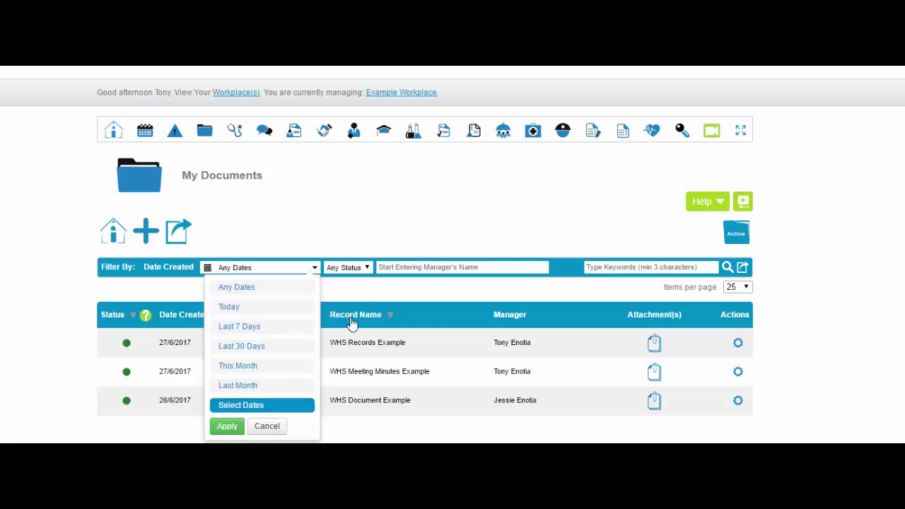
pyautogui.click(368, 268)
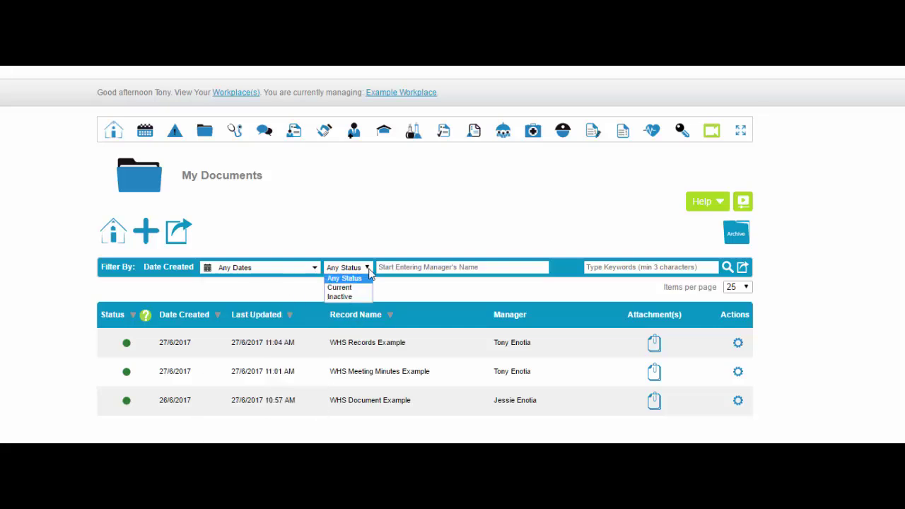
pyautogui.click(471, 267)
pyautogui.click(666, 272)
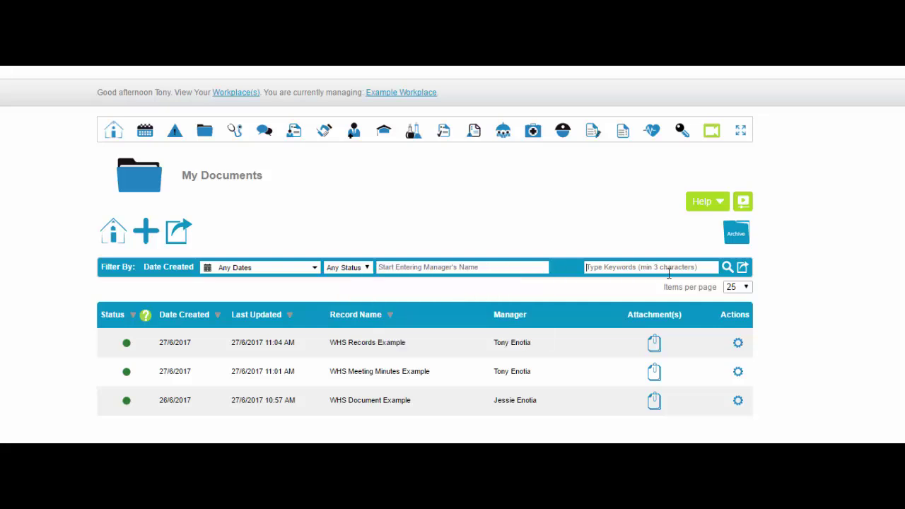
# Step: Export the document records with the Attachment Last Updated Date/Time field excluded
pyautogui.click(742, 270)
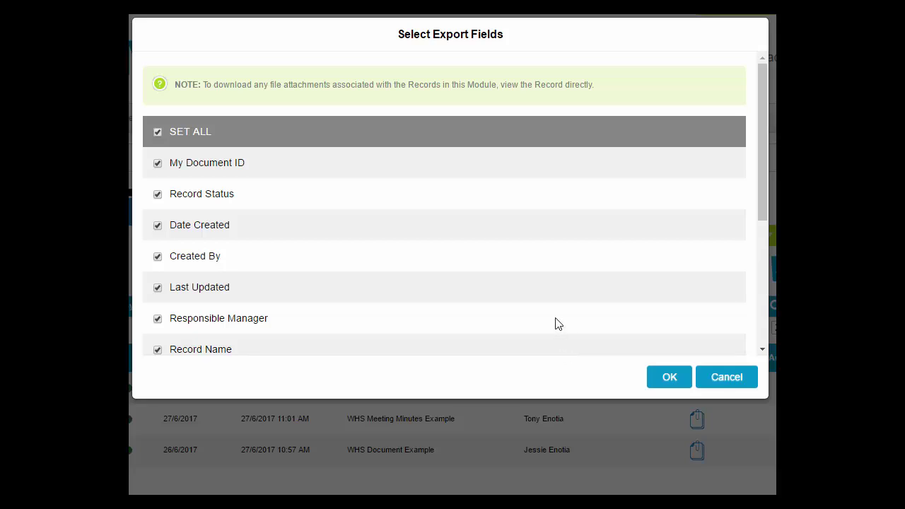
pyautogui.scroll(-1, 541, 253)
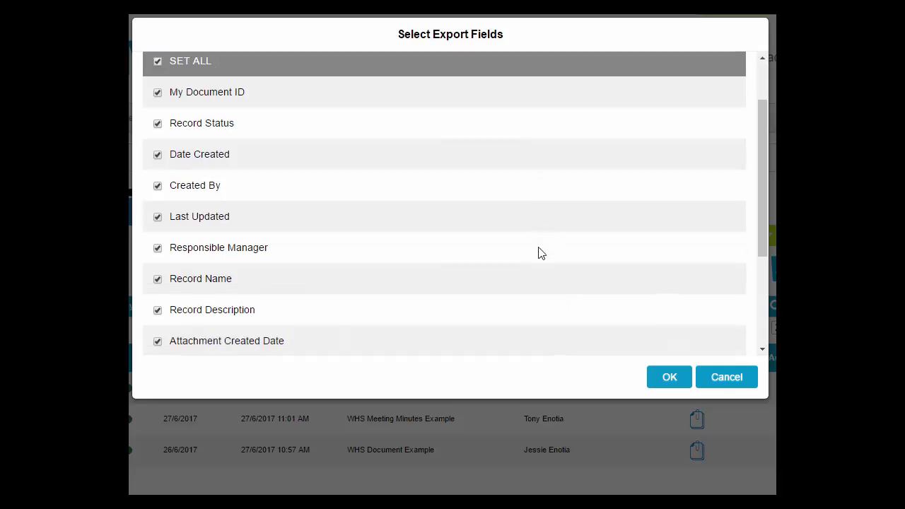
pyautogui.scroll(-3, 541, 253)
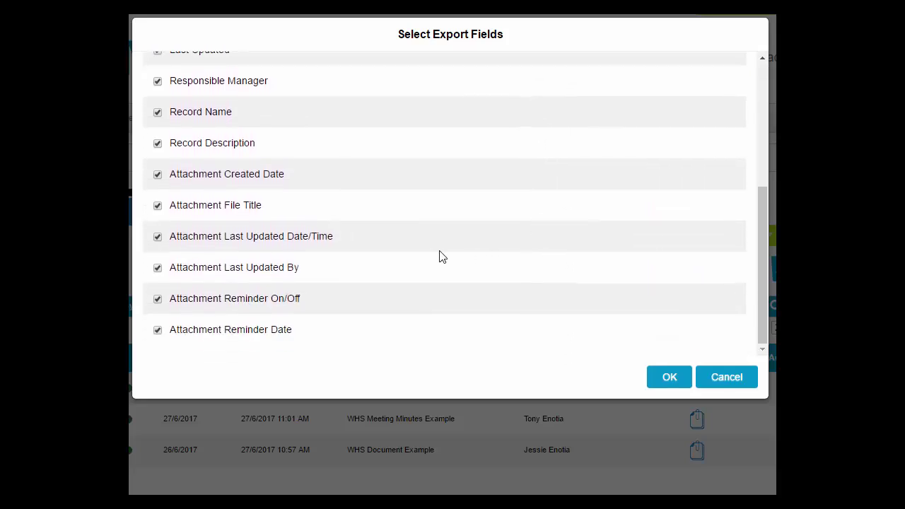
pyautogui.click(157, 237)
pyautogui.click(669, 378)
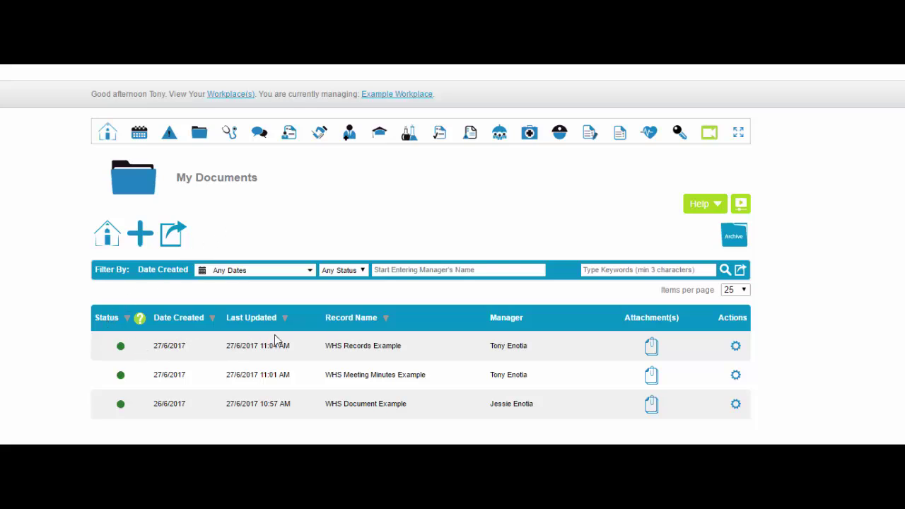
# Step: View the attachments of the WHS Records Example record, and look at that record's available actions
pyautogui.click(651, 347)
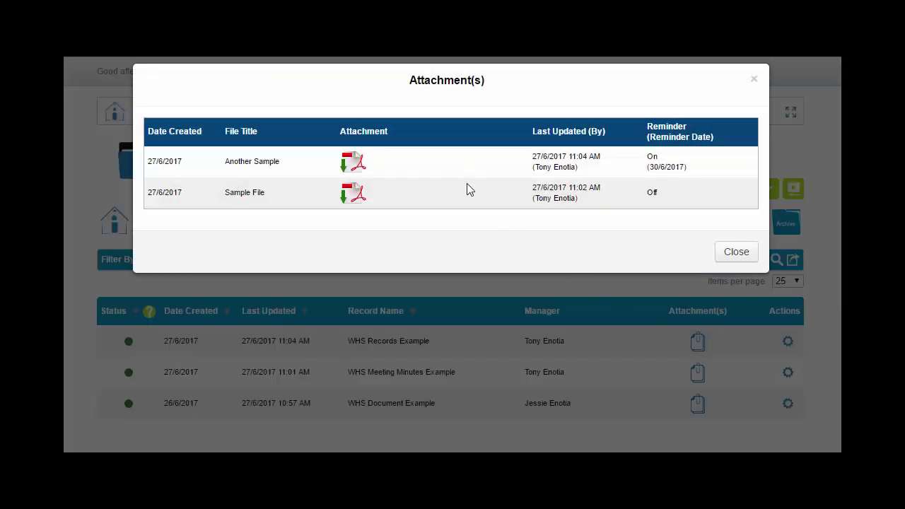
pyautogui.click(735, 256)
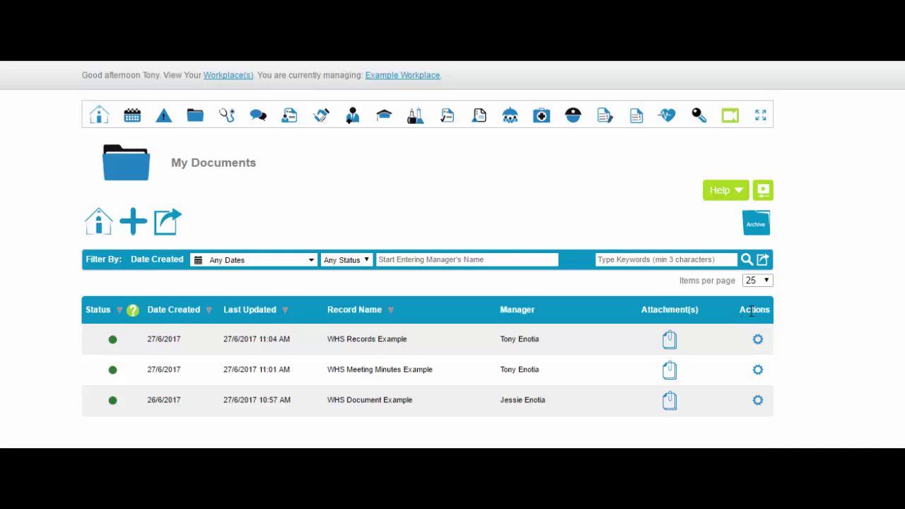
pyautogui.click(757, 342)
# Step: Start a new My Documents record and look over its blank form
pyautogui.click(131, 227)
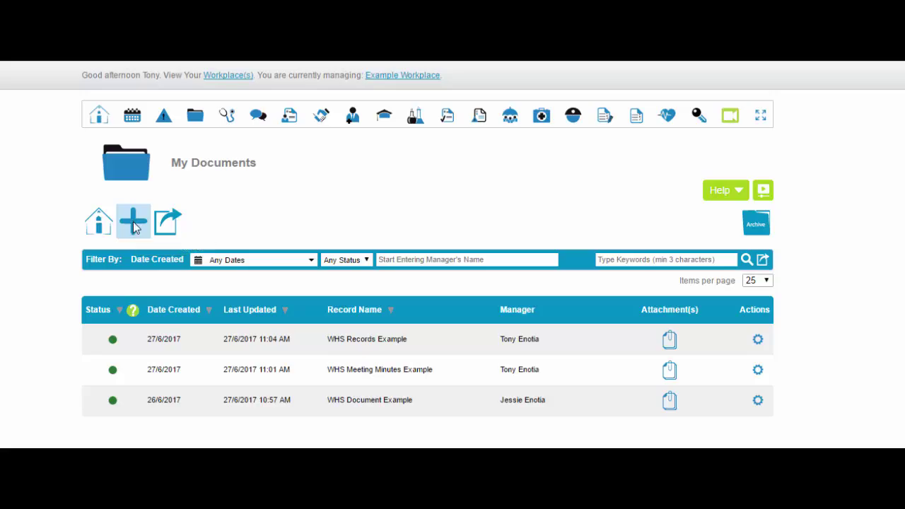
pyautogui.scroll(-2, 214, 124)
pyautogui.scroll(-3, 214, 123)
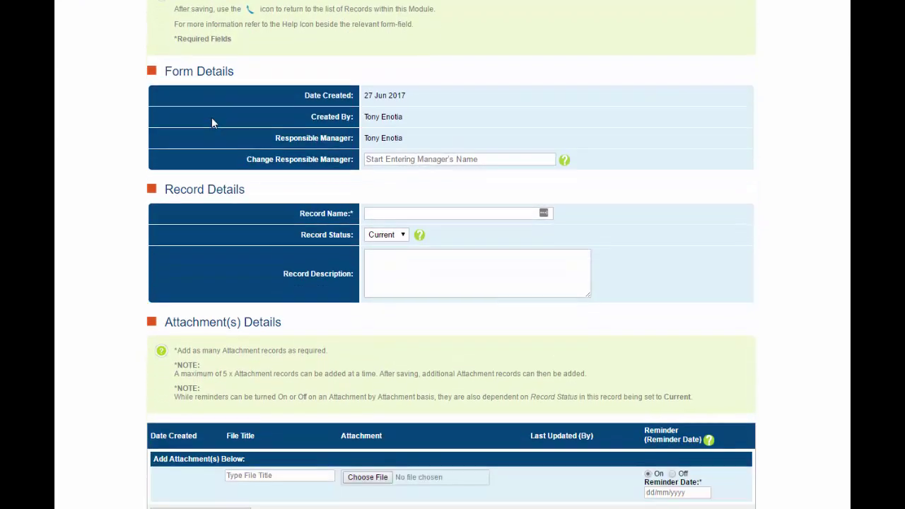
pyautogui.scroll(4, 214, 124)
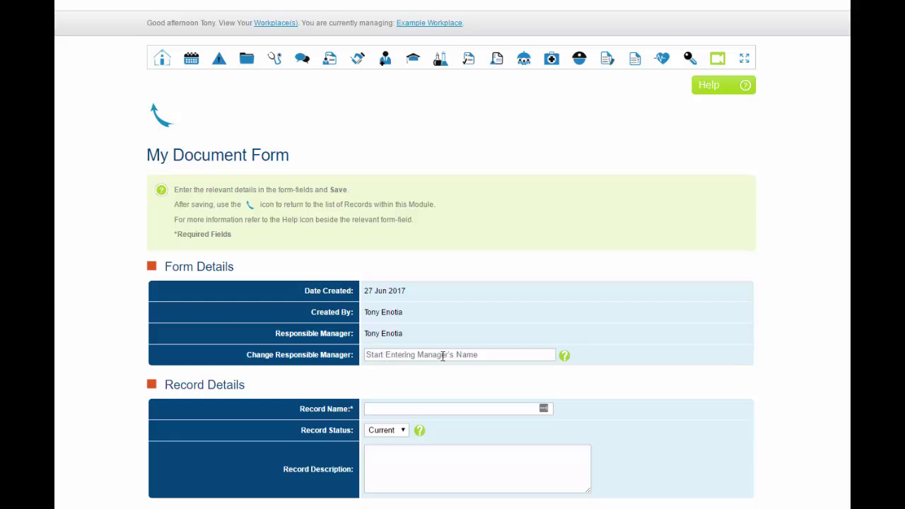
# Step: Read the help note on changing the responsible manager, and assign the other listed manager to the record
pyautogui.click(563, 358)
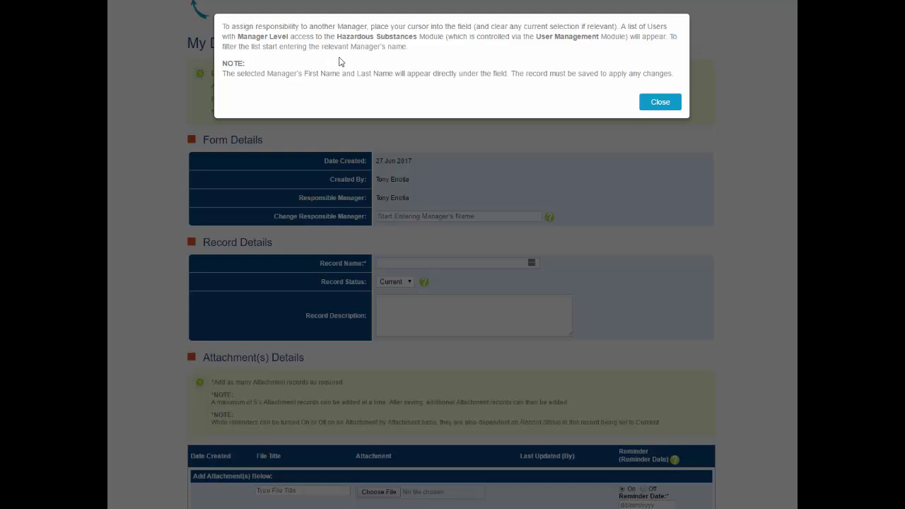
pyautogui.click(661, 102)
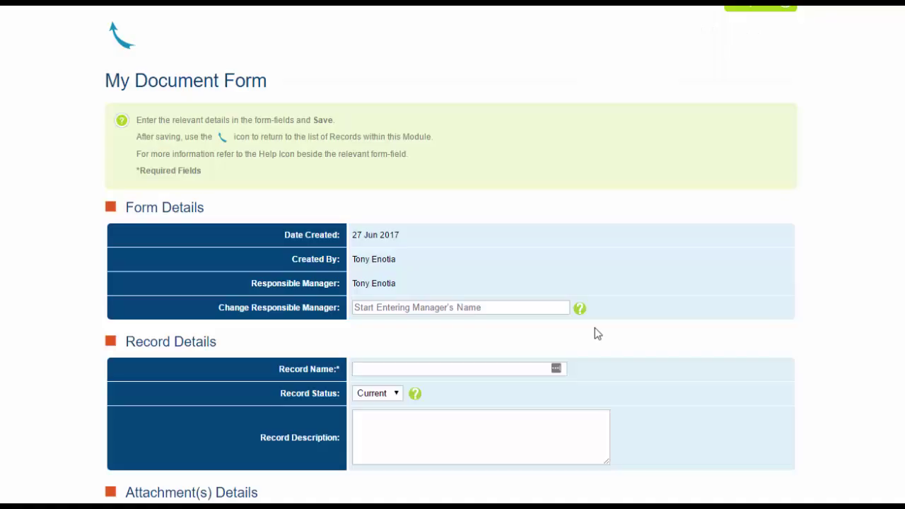
pyautogui.click(367, 308)
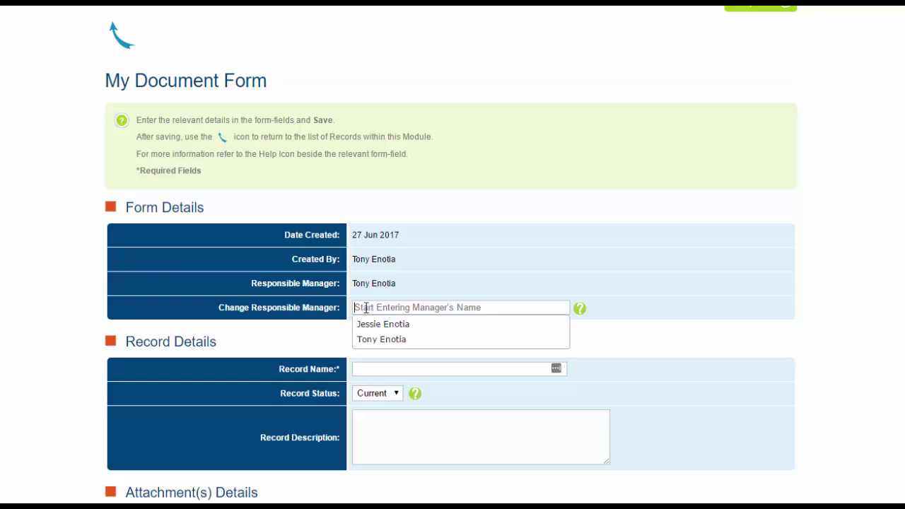
pyautogui.click(394, 326)
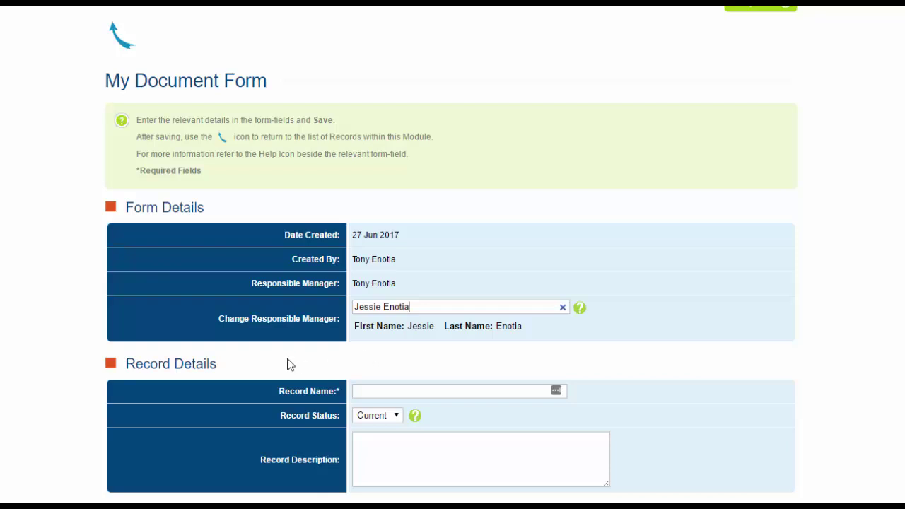
# Step: Fill in the record details with the name Test and the description "Description", checking the status options and help while keeping Current
pyautogui.click(364, 391)
pyautogui.click(396, 417)
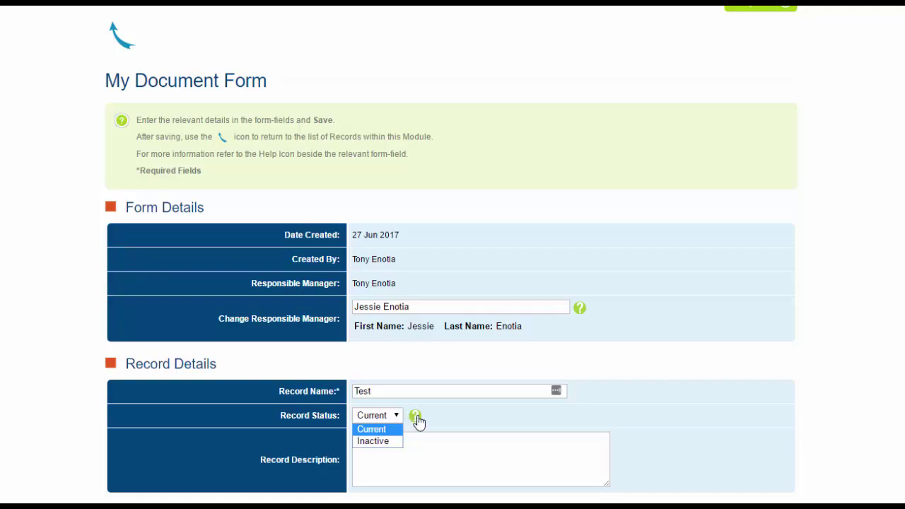
pyautogui.click(416, 417)
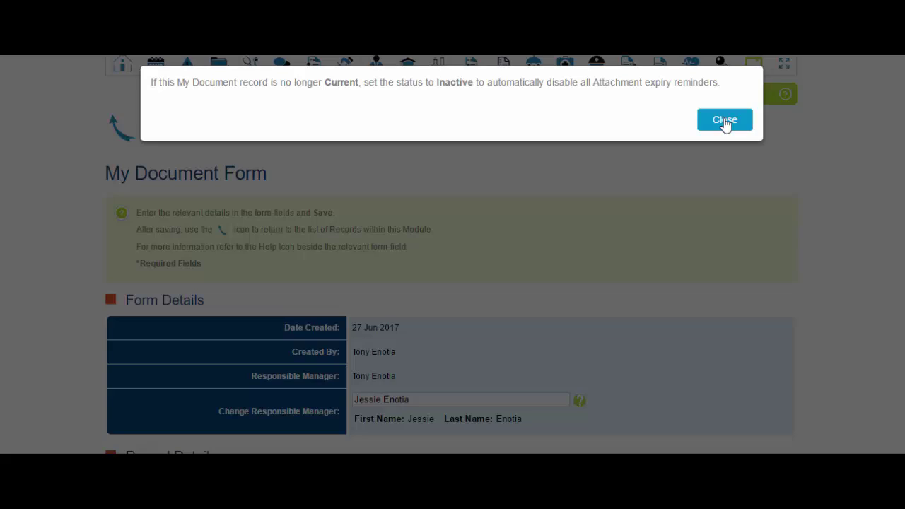
pyautogui.click(725, 120)
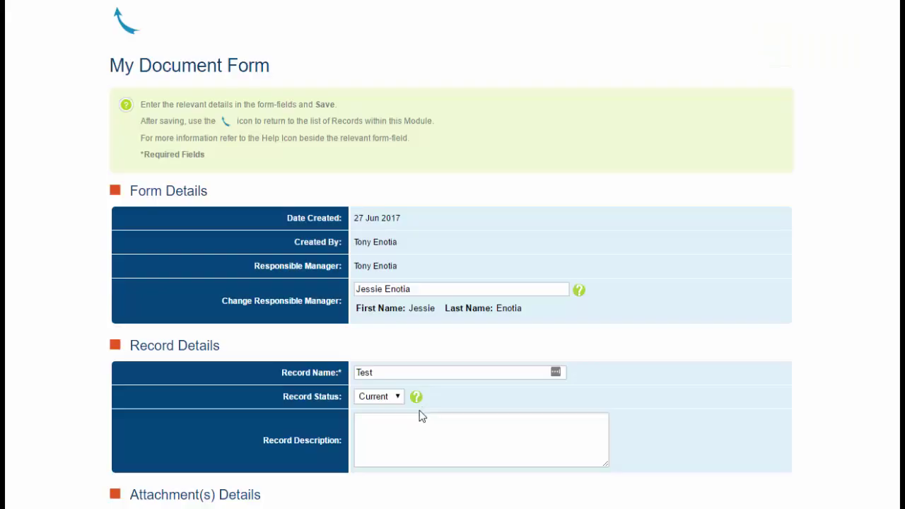
pyautogui.click(384, 422)
pyautogui.write('Description')
# Step: Read the attachment reminder help note and set the reminder date to 2/06/2017
pyautogui.scroll(-3, 494, 431)
pyautogui.scroll(-1, 494, 431)
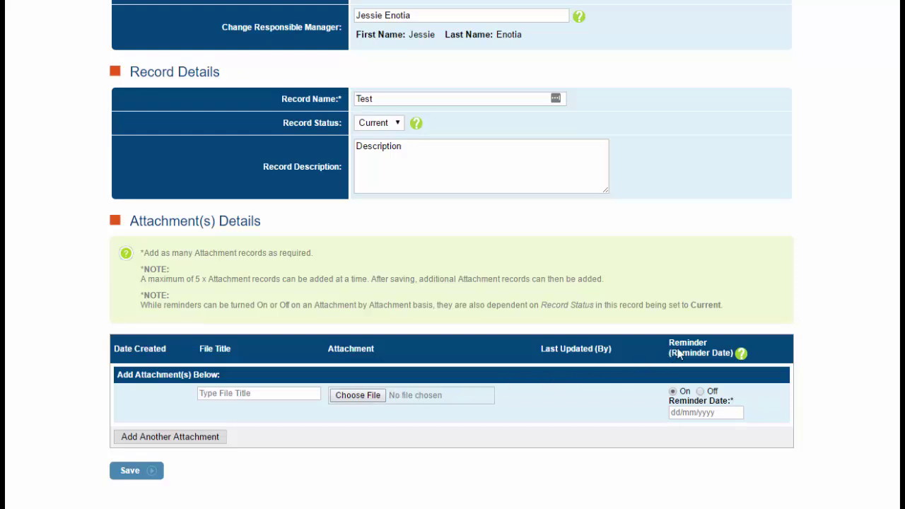
pyautogui.click(741, 353)
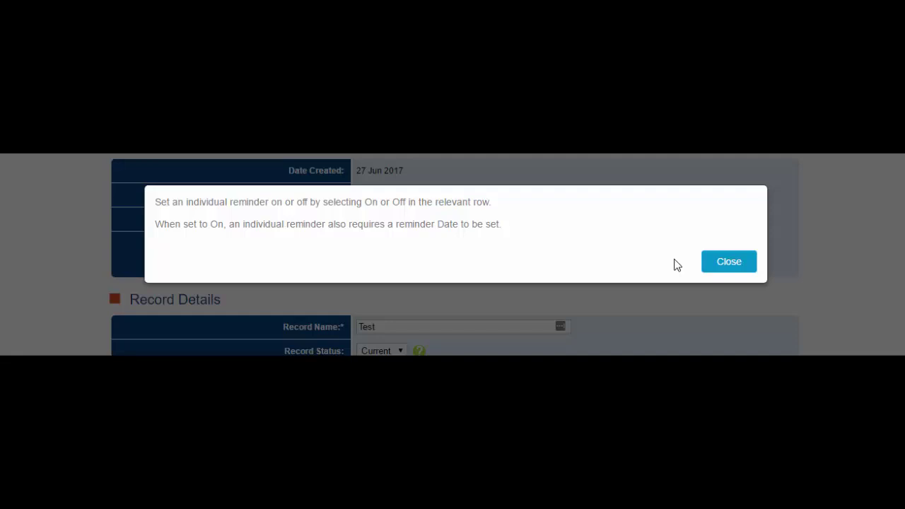
pyautogui.click(716, 265)
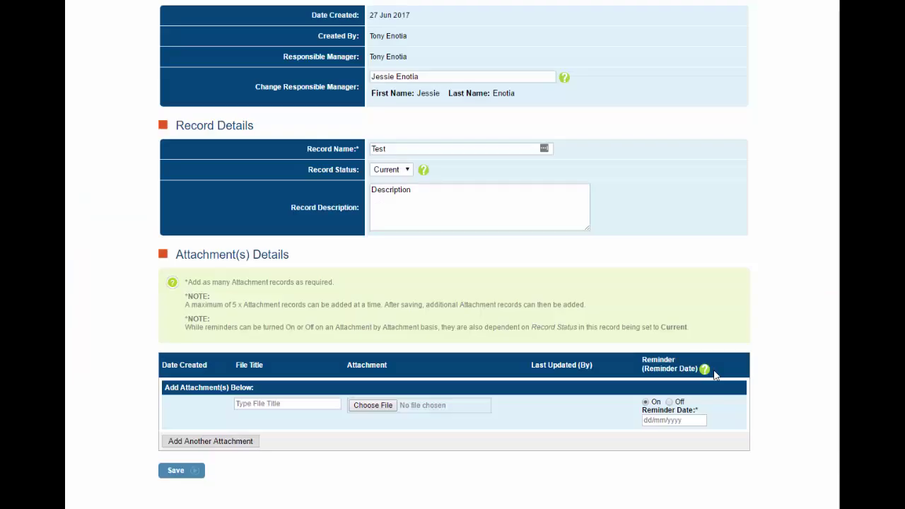
pyautogui.click(672, 421)
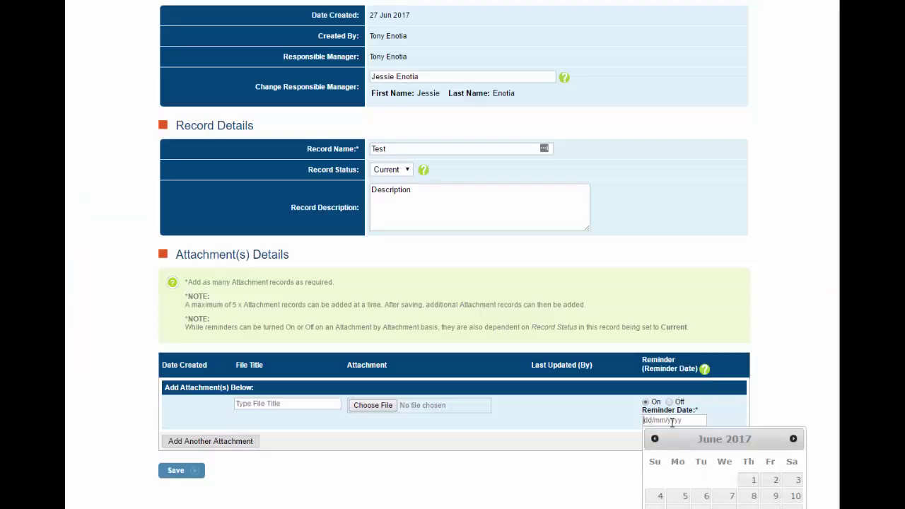
pyautogui.click(775, 482)
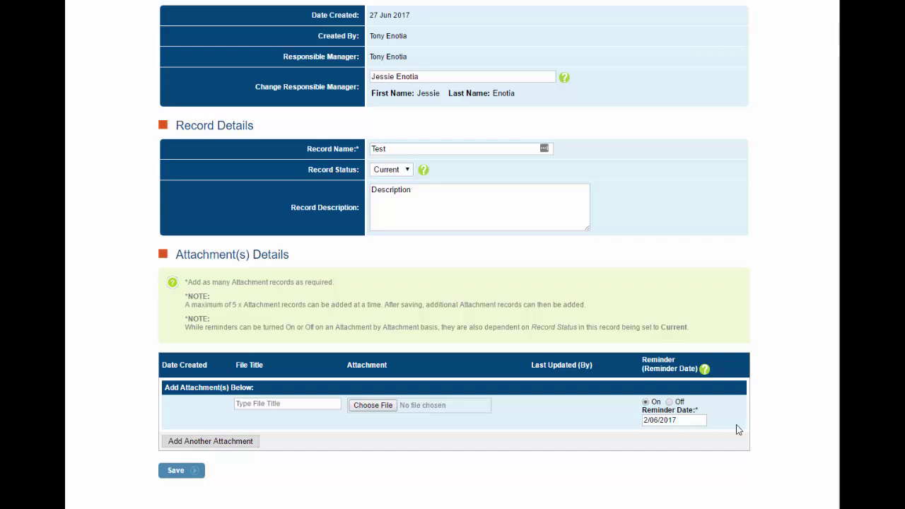
# Step: Switch the attachment's reminder off and back on
pyautogui.scroll(3, 762, 428)
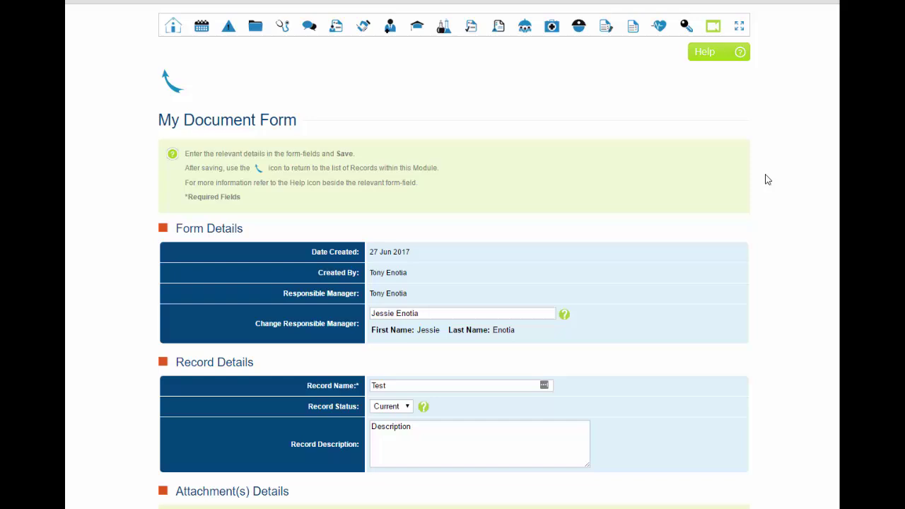
pyautogui.scroll(-3, 768, 178)
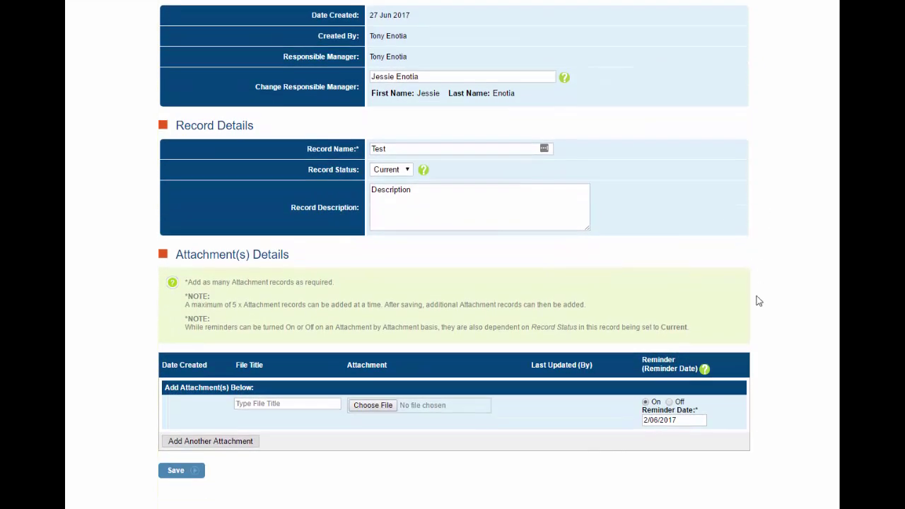
pyautogui.click(669, 402)
pyautogui.click(645, 403)
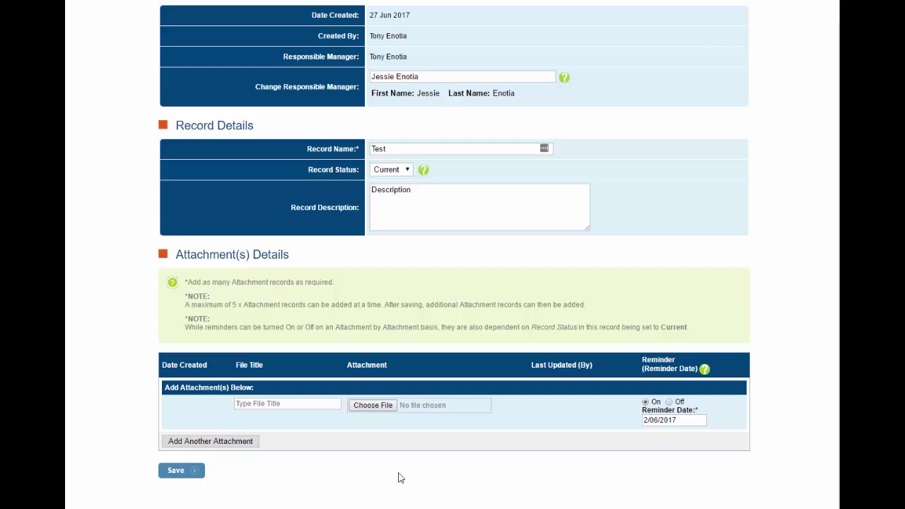